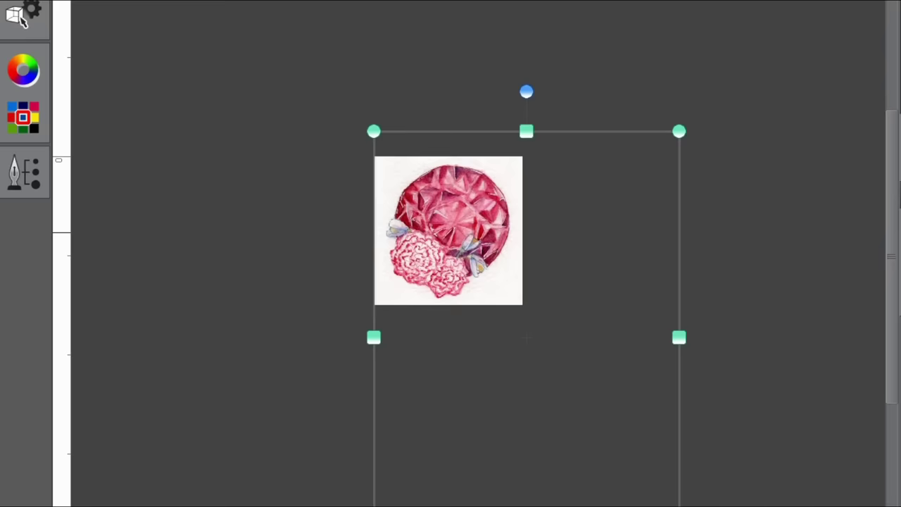
# Step: Display the artwork at its print size
pyautogui.scroll(5, 380, 243)
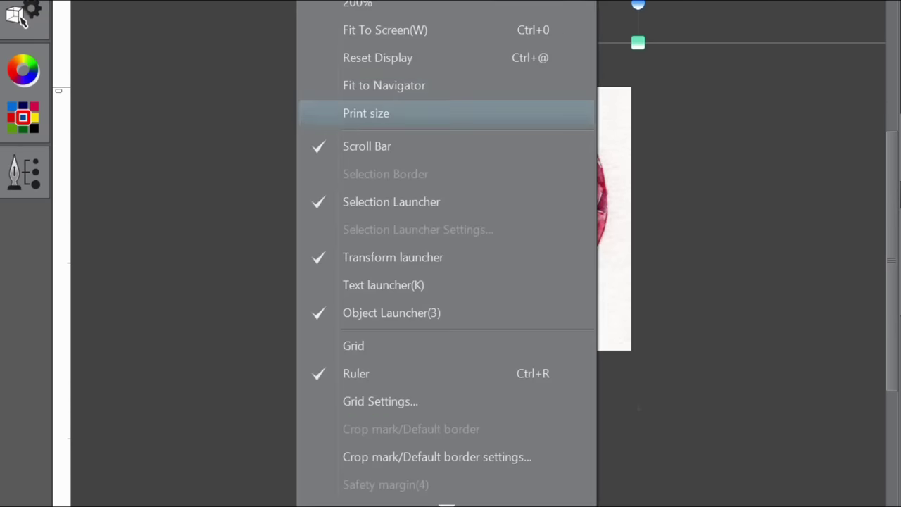
pyautogui.click(352, 115)
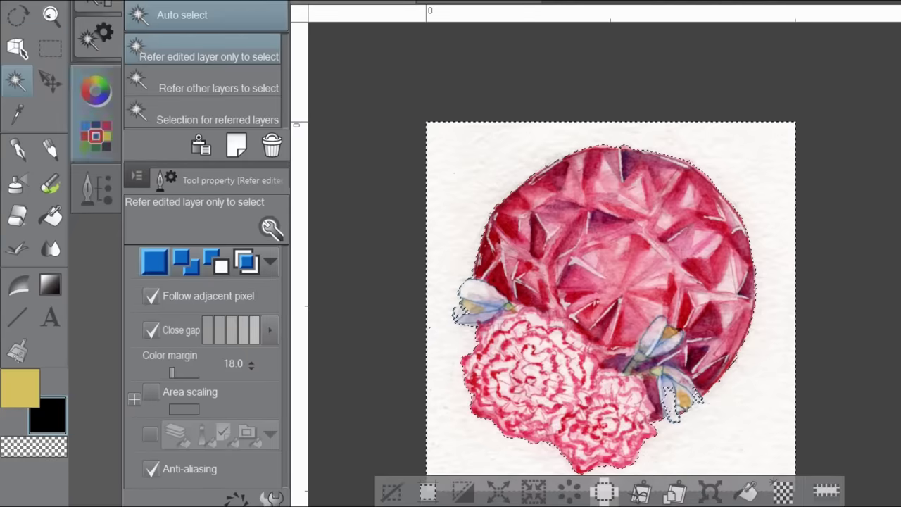
# Step: Refine the background selection along the snowdrop petals and carnation edges with the selection pens at size 20
pyautogui.press('m')
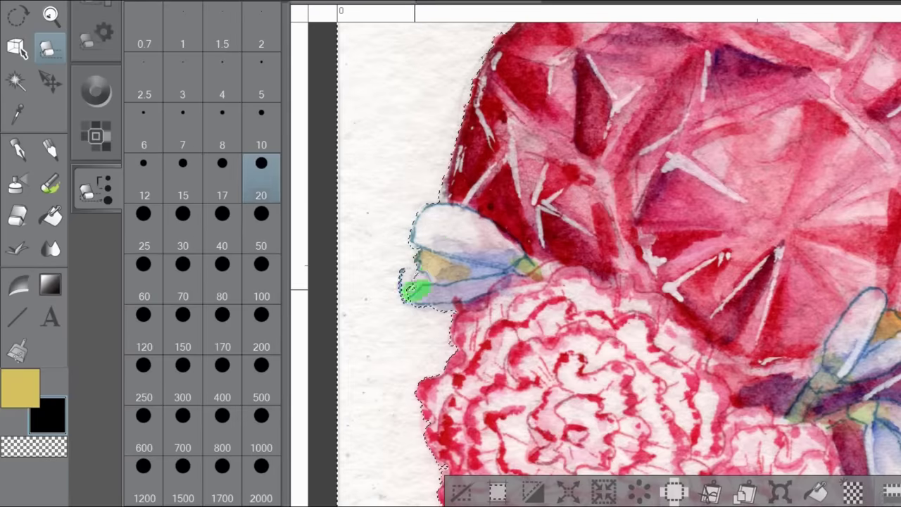
pyautogui.moveTo(414, 290)
pyautogui.mouseDown()
pyautogui.moveTo(474, 284)
pyautogui.moveTo(470, 301)
pyautogui.moveTo(407, 285)
pyautogui.moveTo(430, 248)
pyautogui.mouseUp()
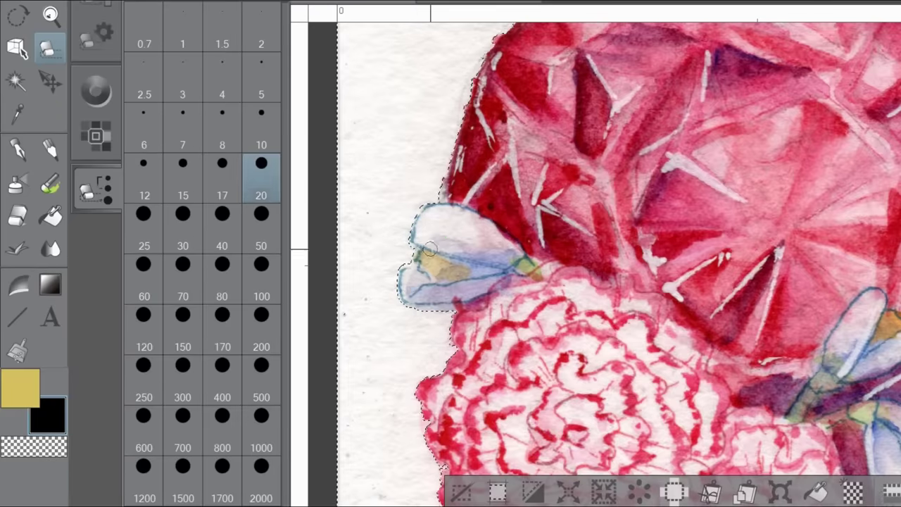
pyautogui.scroll(-5, 430, 248)
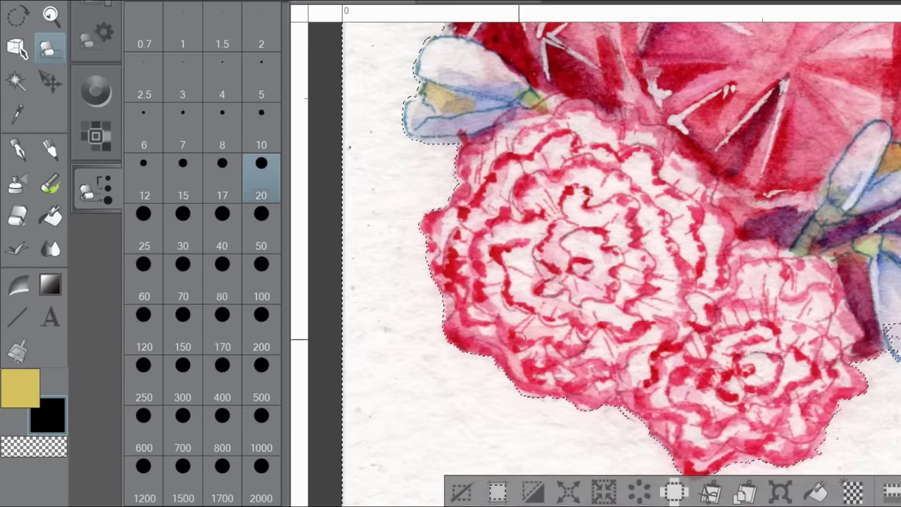
pyautogui.moveTo(539, 382); pyautogui.dragTo(399, 276)
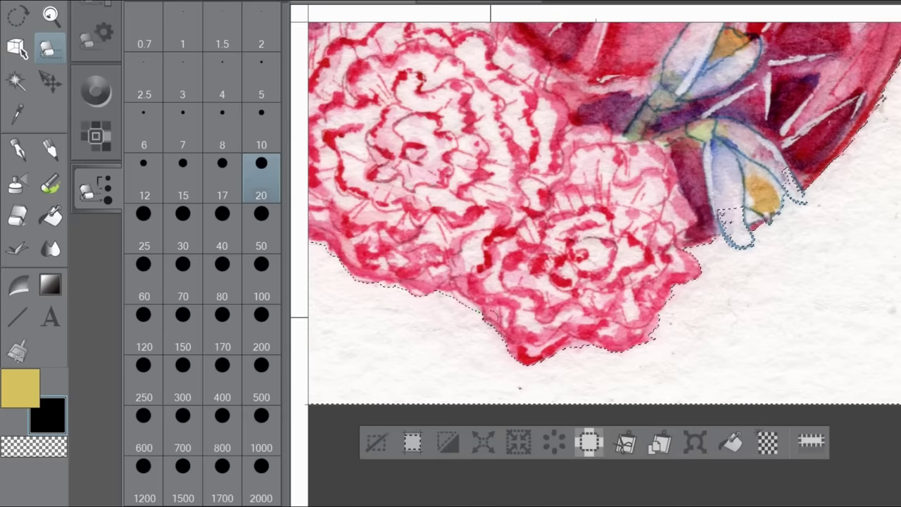
pyautogui.moveTo(492, 315)
pyautogui.mouseDown()
pyautogui.moveTo(535, 349)
pyautogui.moveTo(585, 338)
pyautogui.moveTo(667, 311)
pyautogui.moveTo(655, 306)
pyautogui.moveTo(678, 270)
pyautogui.mouseUp()
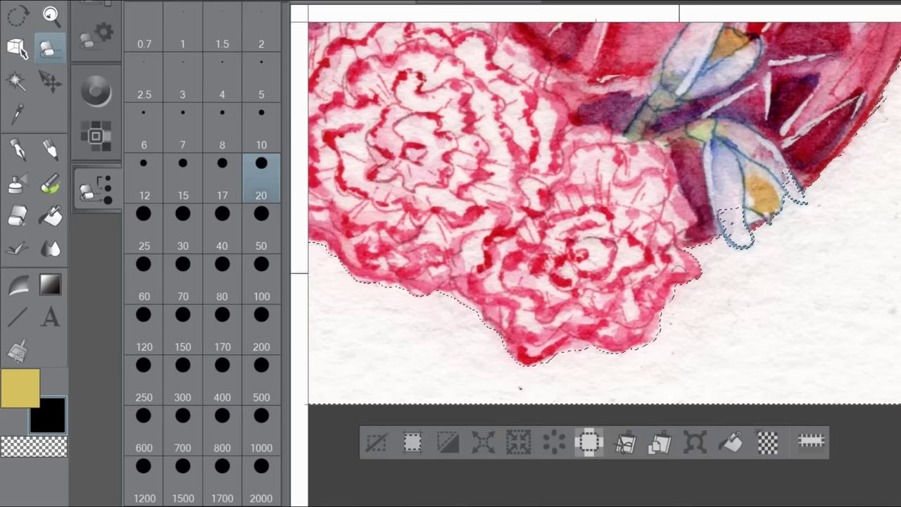
pyautogui.moveTo(735, 229)
pyautogui.mouseDown()
pyautogui.moveTo(531, 338)
pyautogui.moveTo(530, 322)
pyautogui.moveTo(552, 355)
pyautogui.moveTo(591, 303)
pyautogui.moveTo(563, 324)
pyautogui.moveTo(573, 291)
pyautogui.moveTo(593, 298)
pyautogui.moveTo(598, 313)
pyautogui.mouseUp()
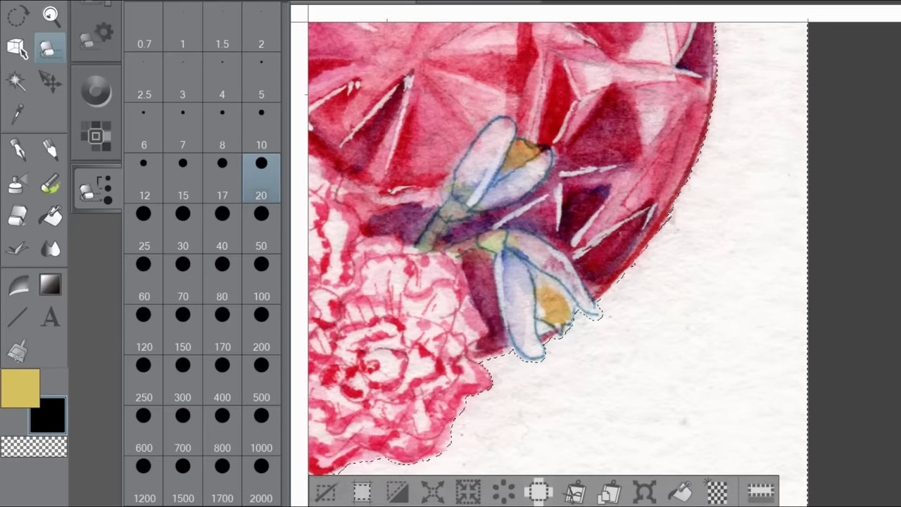
# Step: Erase the paper fringe along the gem's left and upper edge with the Soft eraser at size 5
pyautogui.hscroll(3, 556, 260)
pyautogui.scroll(5, 826, 322)
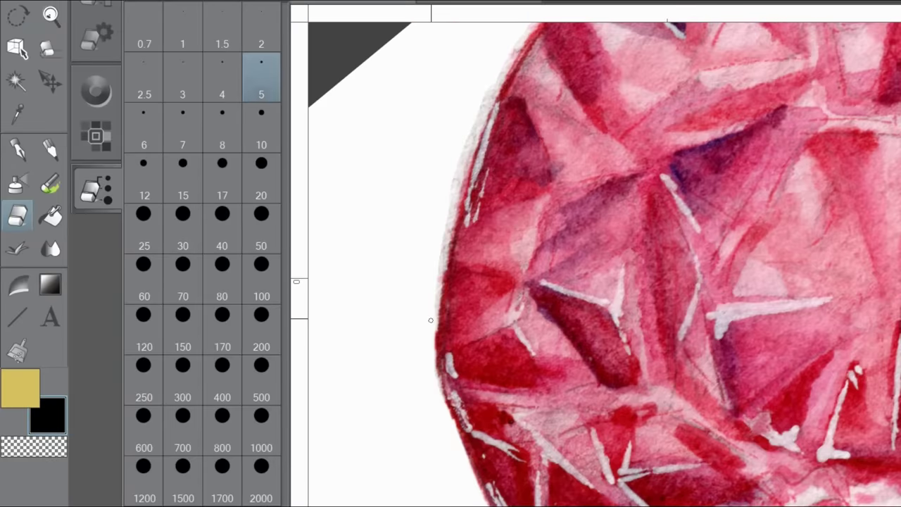
pyautogui.moveTo(475, 111); pyautogui.dragTo(446, 281)
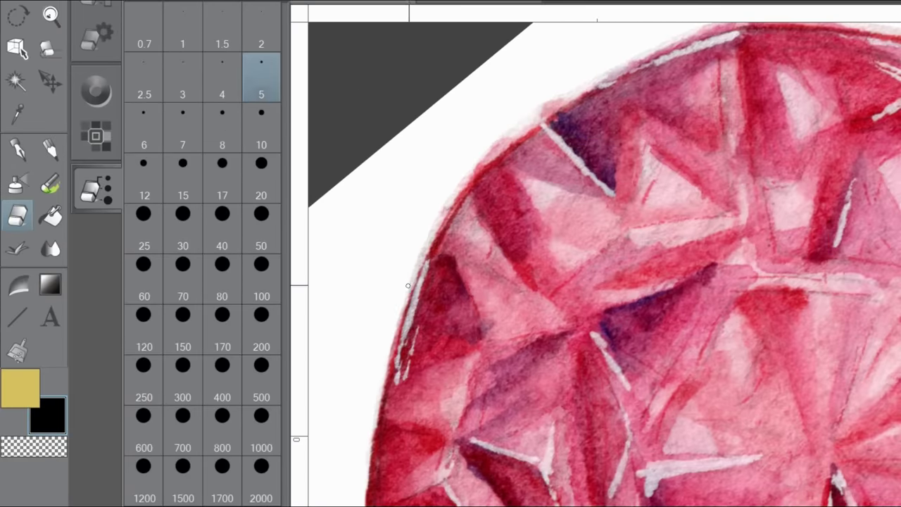
pyautogui.moveTo(407, 286)
pyautogui.mouseDown()
pyautogui.moveTo(429, 228)
pyautogui.moveTo(478, 160)
pyautogui.mouseUp()
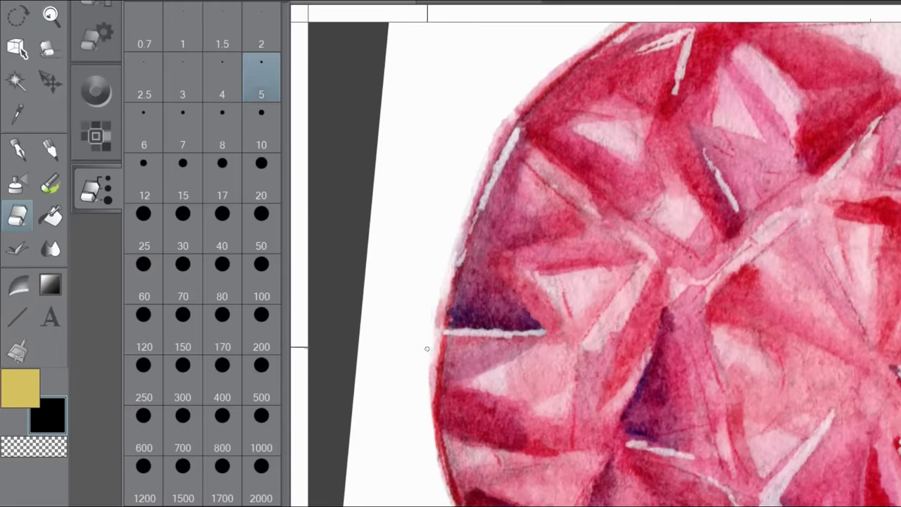
pyautogui.moveTo(432, 377); pyautogui.dragTo(434, 335)
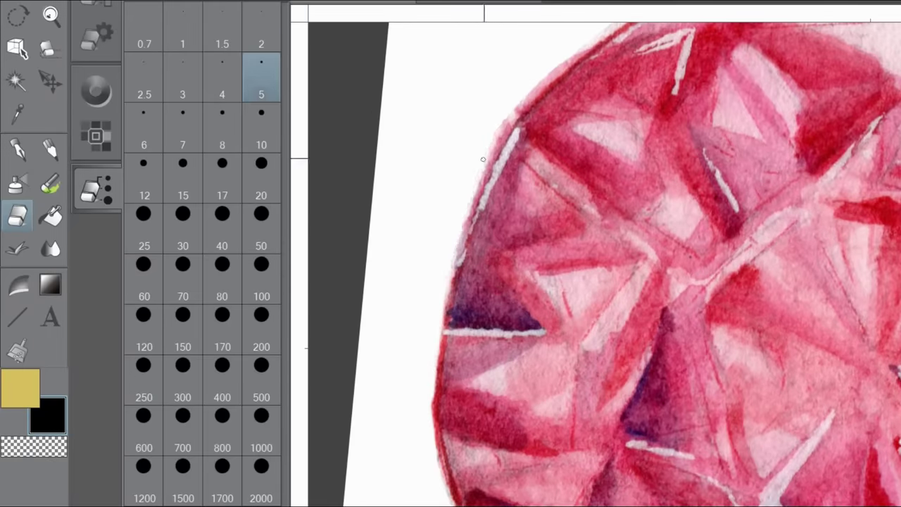
pyautogui.moveTo(483, 159)
pyautogui.mouseDown()
pyautogui.moveTo(499, 134)
pyautogui.moveTo(473, 204)
pyautogui.moveTo(517, 98)
pyautogui.moveTo(467, 210)
pyautogui.moveTo(512, 119)
pyautogui.mouseUp()
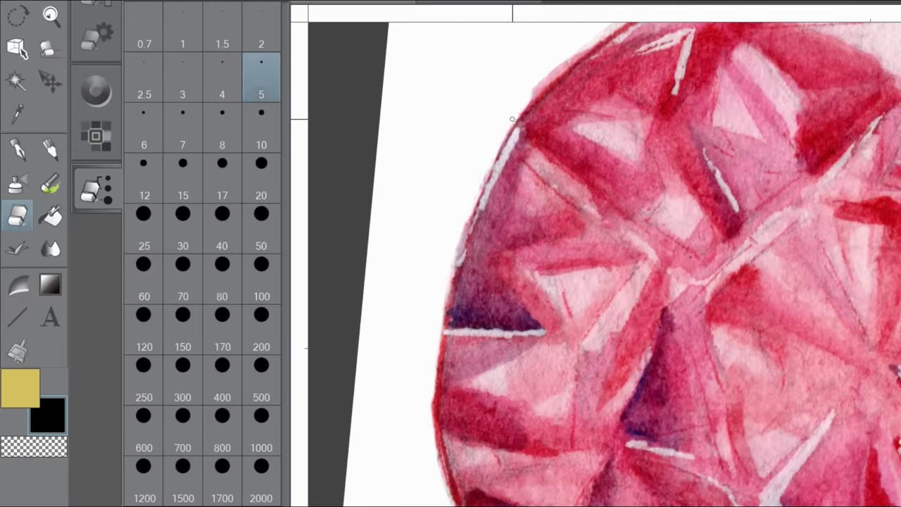
pyautogui.moveTo(484, 170); pyautogui.dragTo(893, 211)
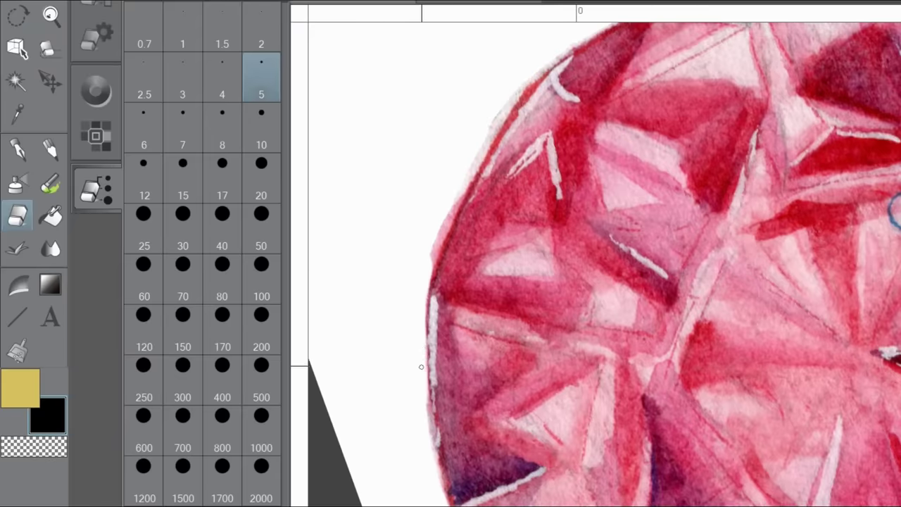
# Step: Erase the remaining paper fringe along the gem's upper-right and right edge down to the snowdrops, with the Soft eraser at size 5
pyautogui.moveTo(432, 449); pyautogui.dragTo(392, 317)
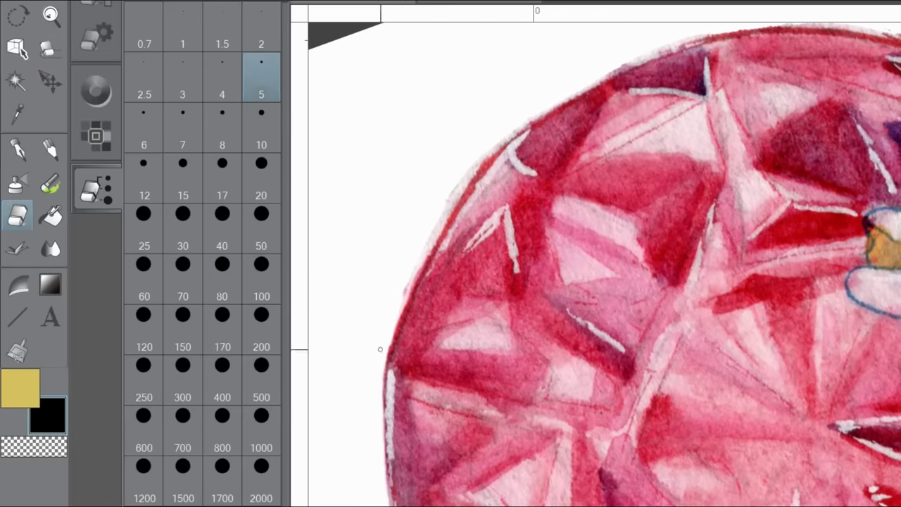
pyautogui.moveTo(425, 251); pyautogui.dragTo(499, 136)
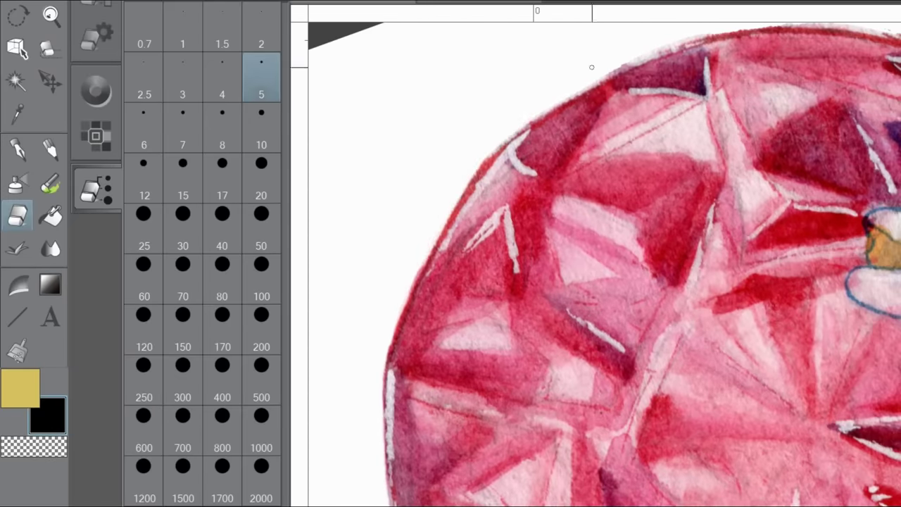
pyautogui.moveTo(591, 67)
pyautogui.mouseDown()
pyautogui.moveTo(425, 161)
pyautogui.moveTo(412, 252)
pyautogui.mouseUp()
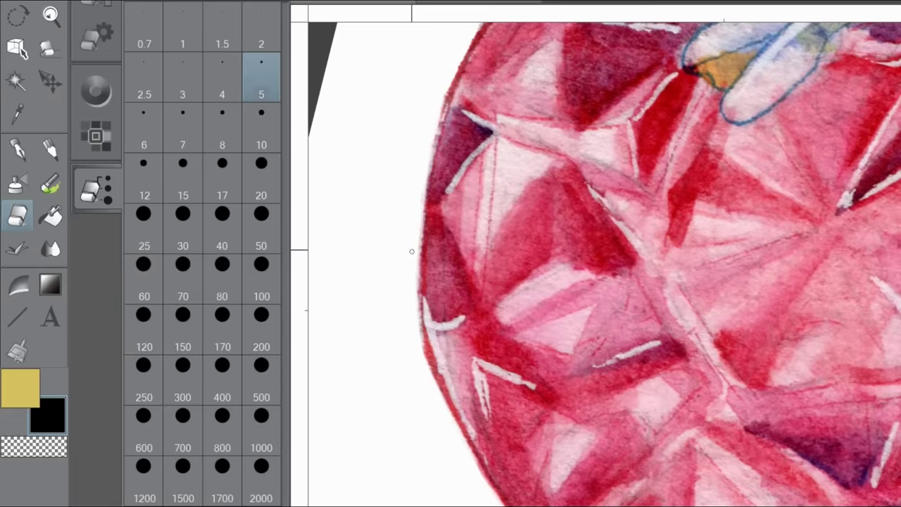
pyautogui.moveTo(406, 314); pyautogui.dragTo(347, 311)
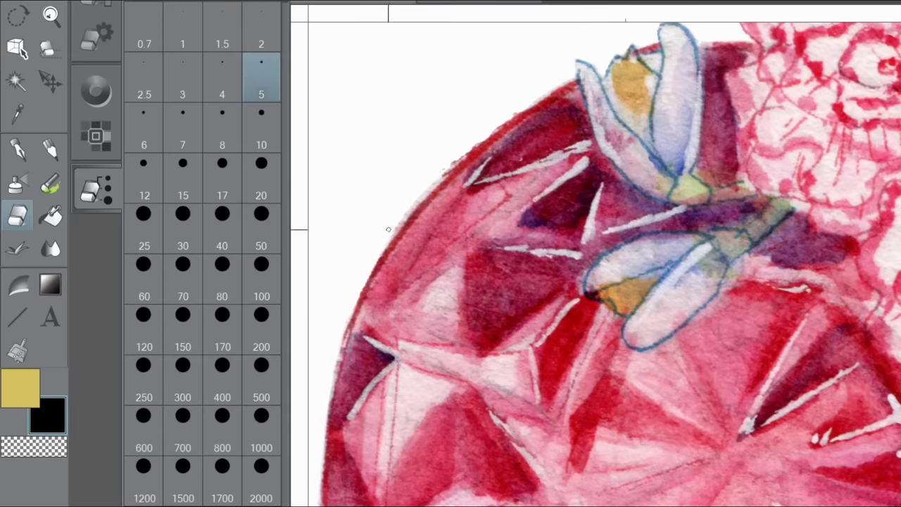
pyautogui.moveTo(387, 229); pyautogui.dragTo(409, 206)
pyautogui.moveTo(461, 147); pyautogui.dragTo(538, 98)
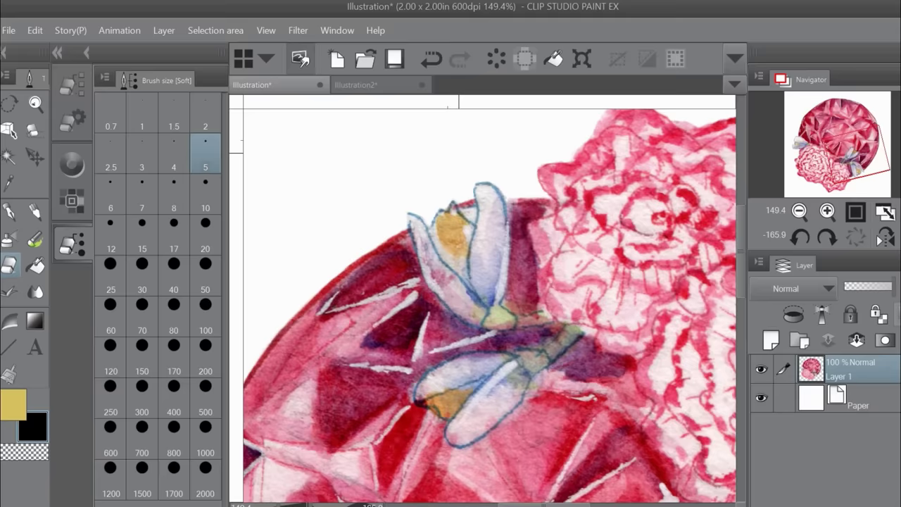
# Step: Clean the outer edge around the lower snowdrop and the smaller carnation with the size 5 Soft eraser, undoing one stray stroke
pyautogui.moveTo(459, 151); pyautogui.dragTo(415, 187)
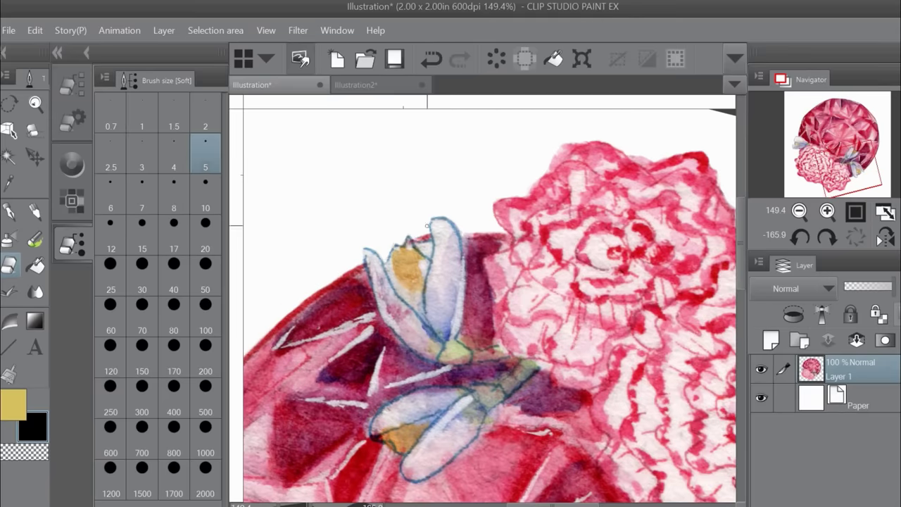
pyautogui.hotkey('ctrl', 'z')
pyautogui.moveTo(425, 225); pyautogui.dragTo(357, 264)
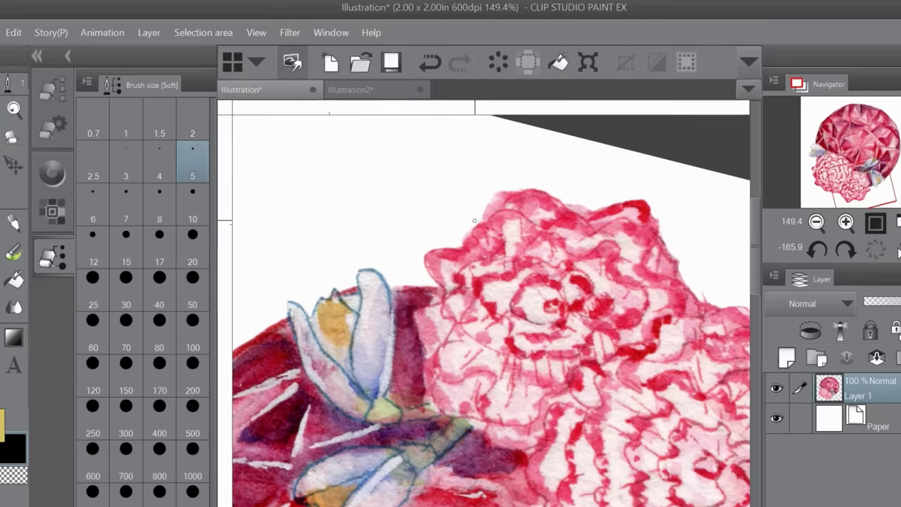
pyautogui.moveTo(466, 216); pyautogui.dragTo(380, 251)
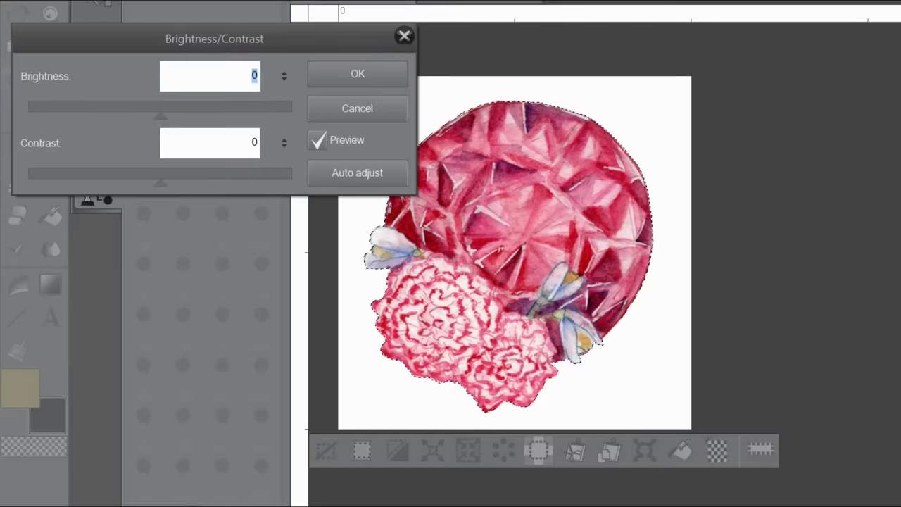
# Step: Set the contrast of the selected artwork to 4 in the Brightness/Contrast correction
pyautogui.click(161, 173)
pyautogui.press('Right')
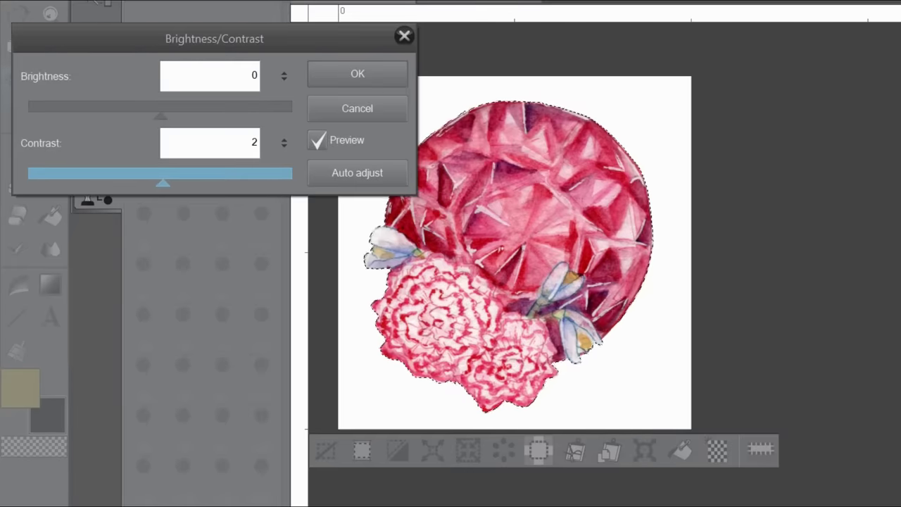
pyautogui.press('Tab')
pyautogui.write('8')
pyautogui.press('Return')
pyautogui.write('4')
pyautogui.press('Return')
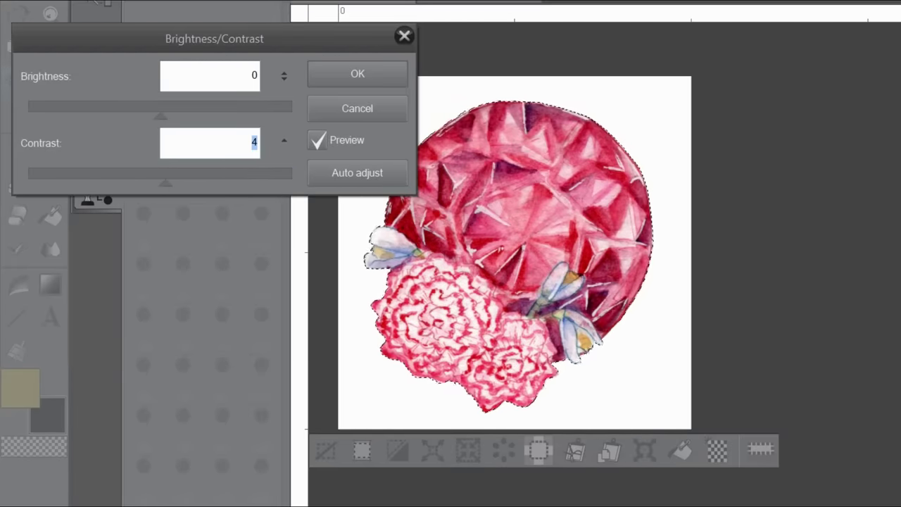
# Step: Set the brightness to 2, apply the correction and clear the selection
pyautogui.hotkey('shift', 'Tab')
pyautogui.press('Right')
pyautogui.press('Right')
pyautogui.press('Tab')
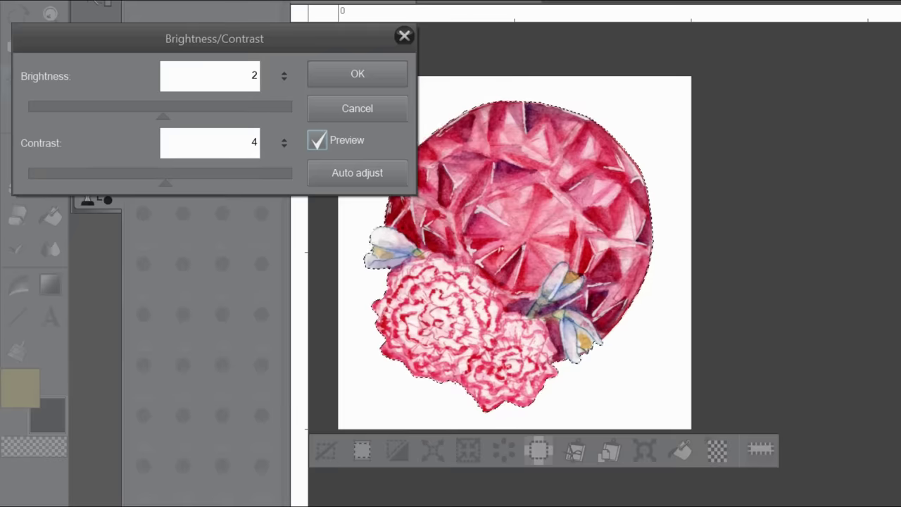
pyautogui.click(358, 73)
pyautogui.click(325, 450)
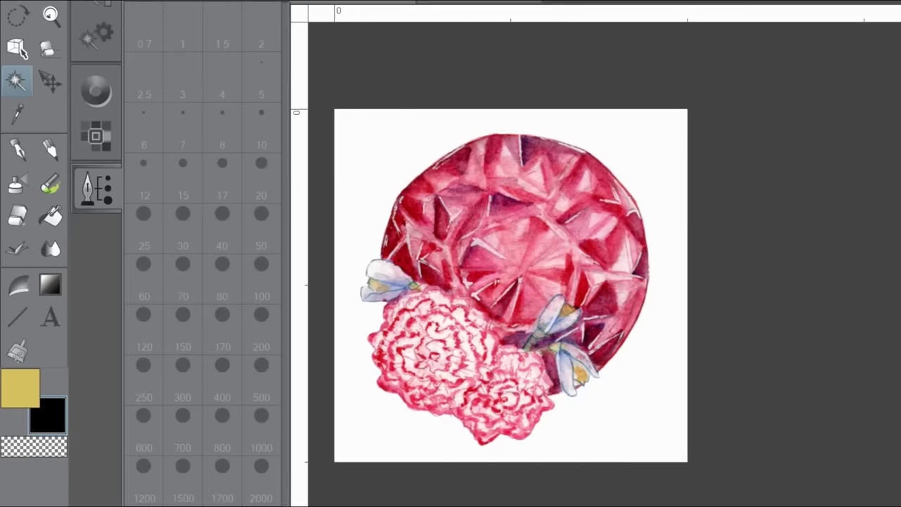
# Step: Try outlining the selected artwork in white with a 20 px line drawn outside and rounded expansion
pyautogui.scroll(5, 374, 257)
pyautogui.scroll(-5, 595, 253)
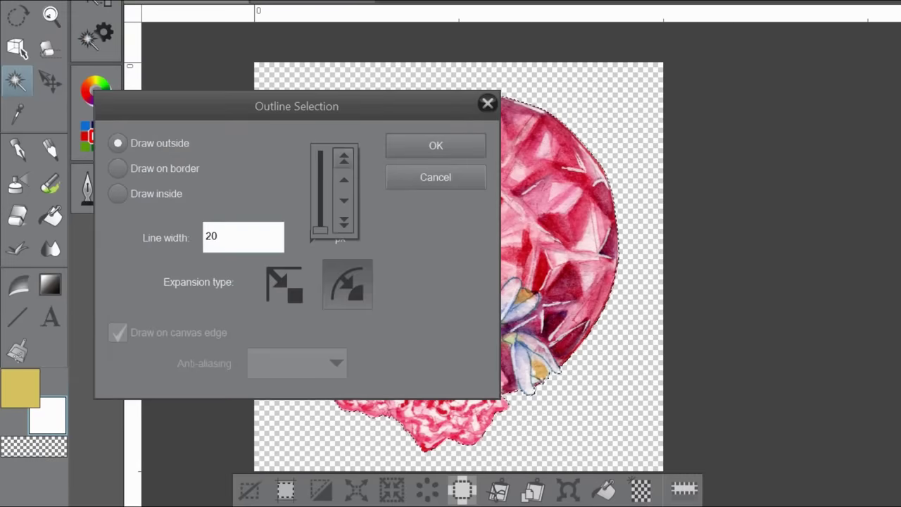
pyautogui.press('Return')
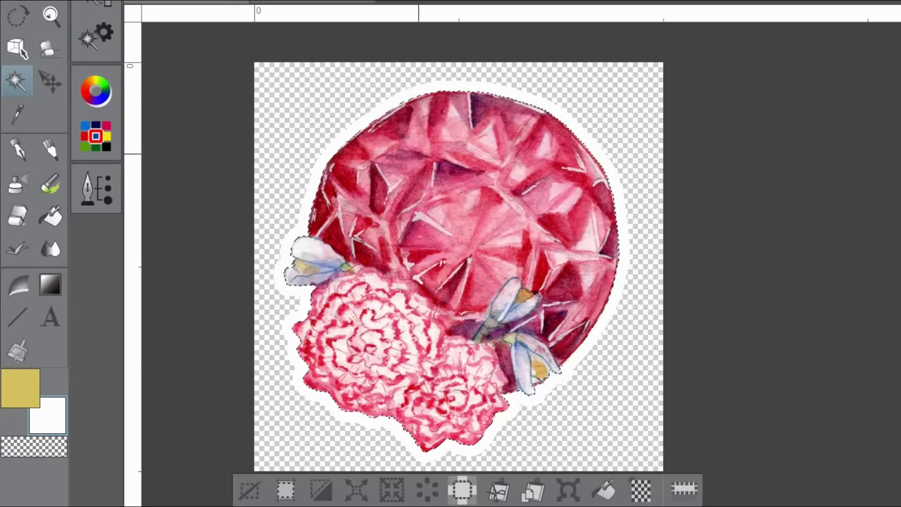
pyautogui.hotkey('ctrl', 'z')
# Step: Apply Outline Selection to draw a white border around the outside of the gem and flowers
pyautogui.hotkey('alt', 'e')
pyautogui.press('g')
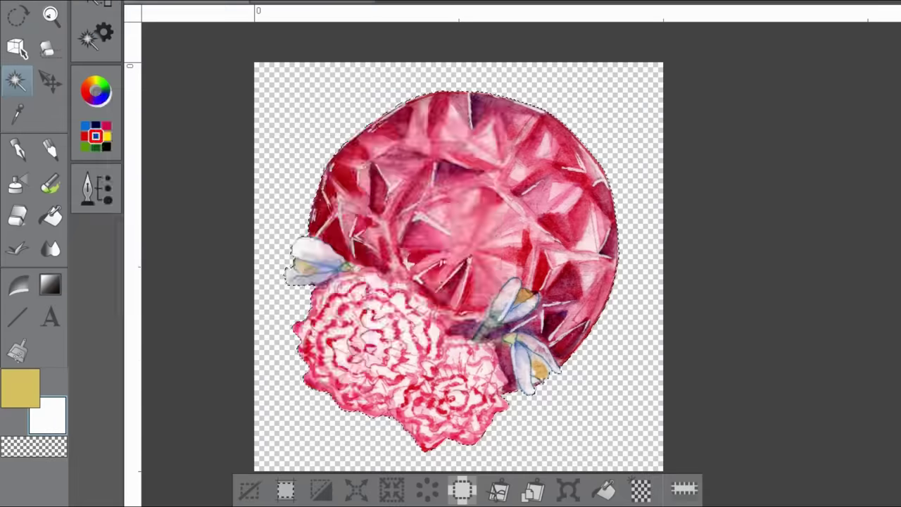
pyautogui.press('Return')
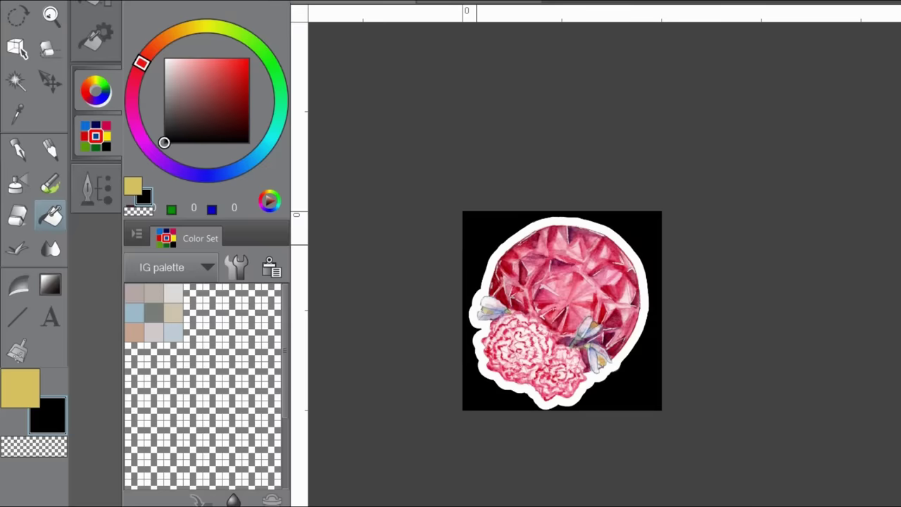
# Step: Set the drawing colour to white and hide the Paper layer
pyautogui.hotkey('ctrl', '+')
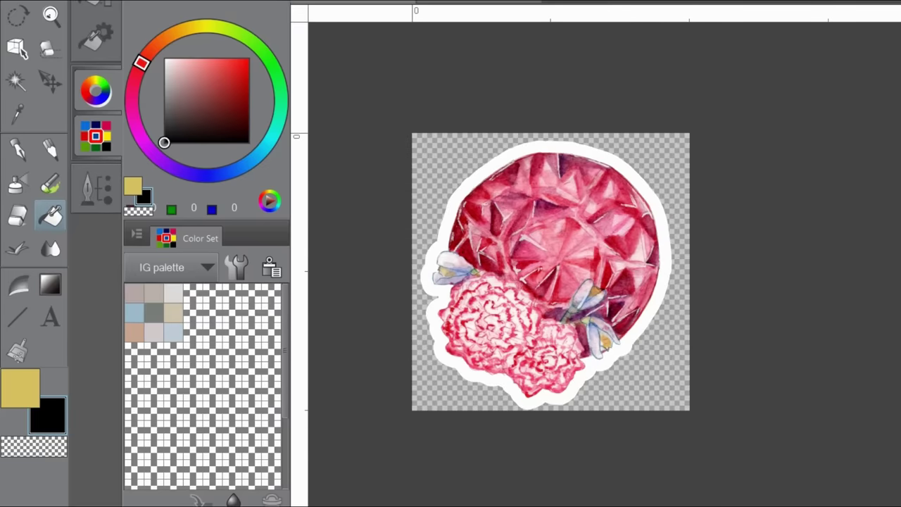
pyautogui.moveTo(164, 142); pyautogui.dragTo(163, 101)
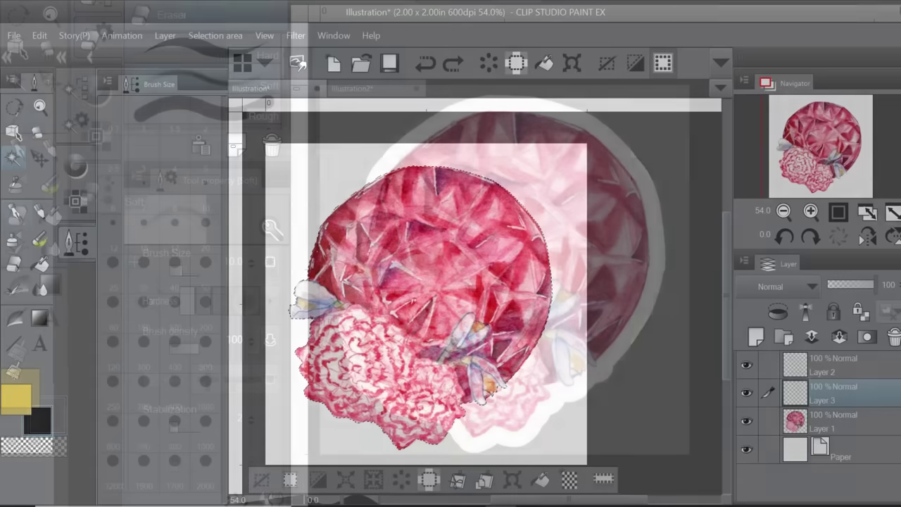
pyautogui.hotkey('alt', 'e')
pyautogui.press('Escape')
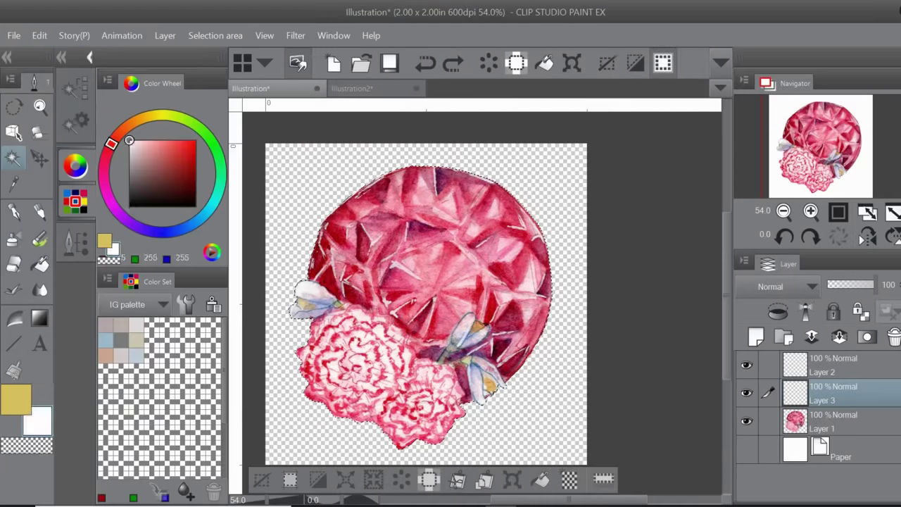
# Step: Try outlining the selected artwork in white with a 30 px line drawn outside and rounded expansion, and undo it
pyautogui.hotkey('alt', 'e')
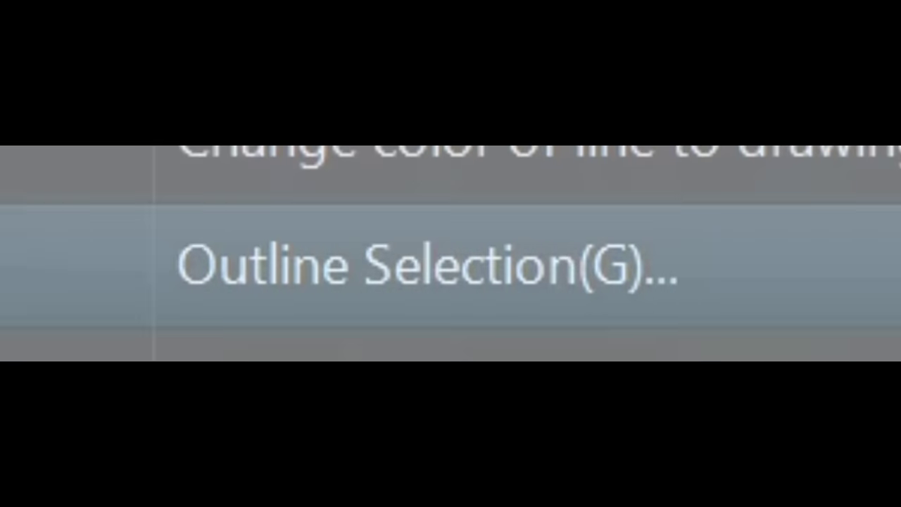
pyautogui.press('Return')
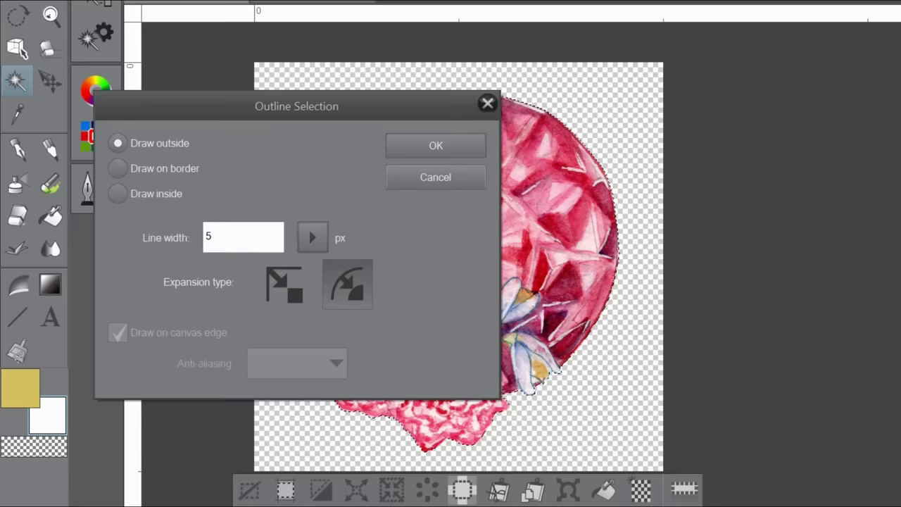
pyautogui.press('Return')
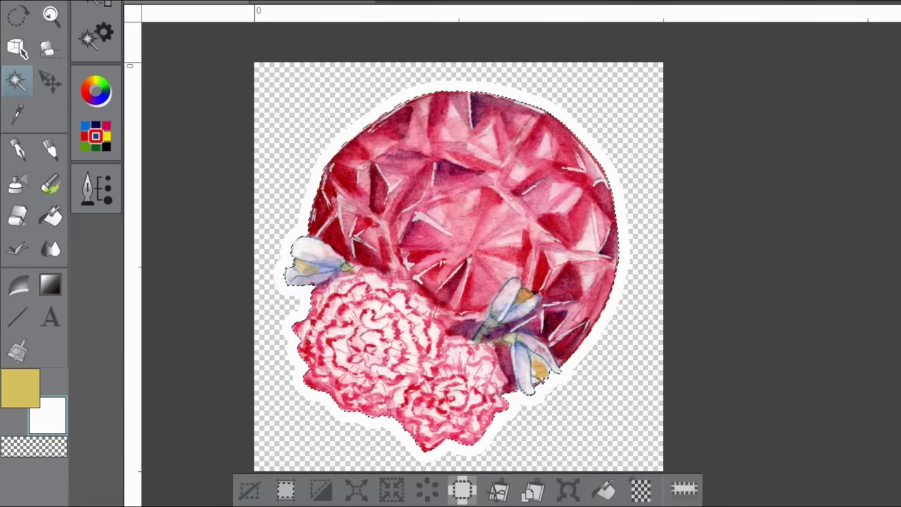
pyautogui.hotkey('ctrl', 'z')
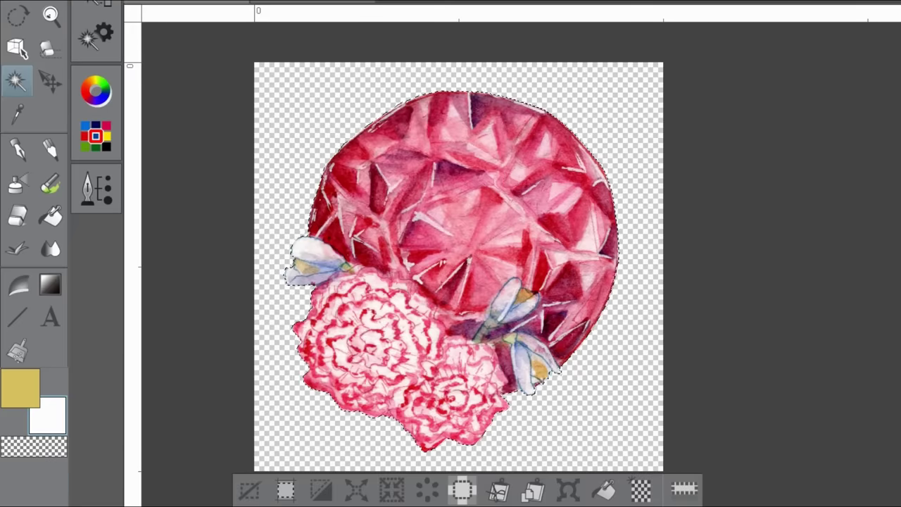
# Step: Outline the selected artwork in white with a 40 px line drawn outside and rounded expansion, and clear the selection
pyautogui.hotkey('alt', 'e')
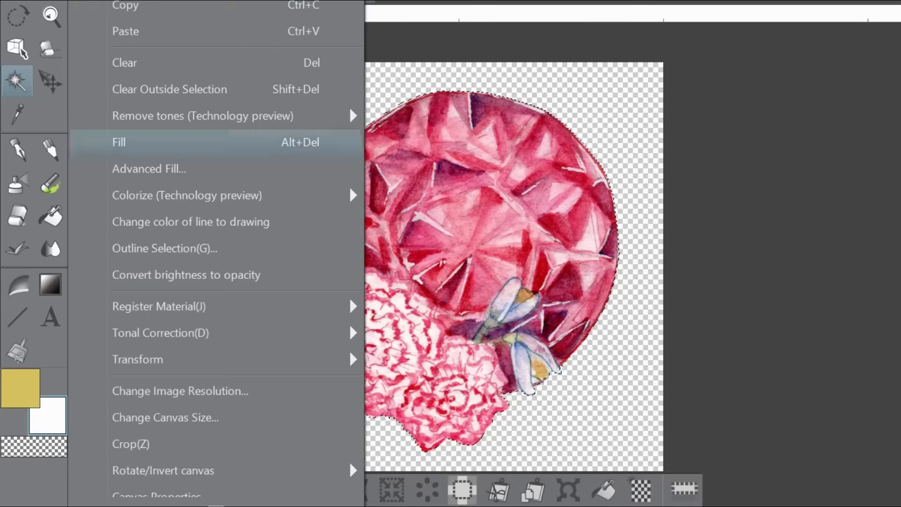
pyautogui.moveTo(337, 332)
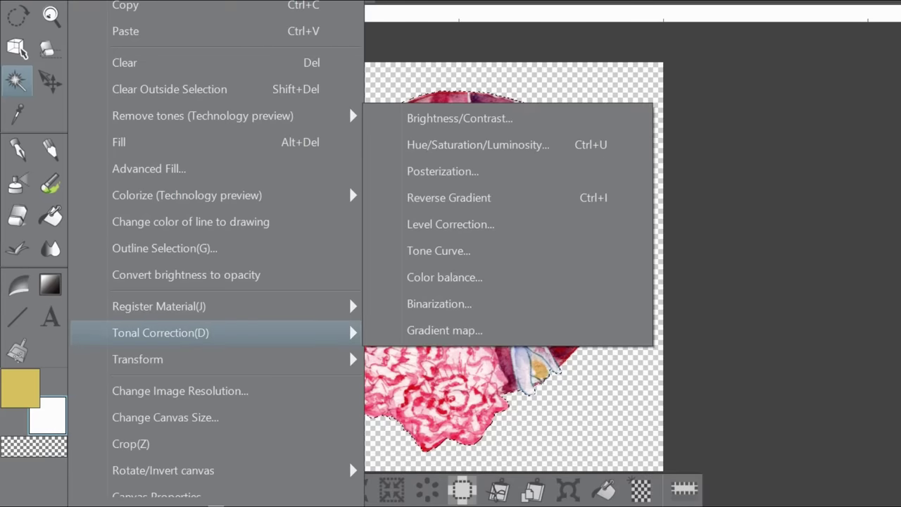
pyautogui.click(337, 248)
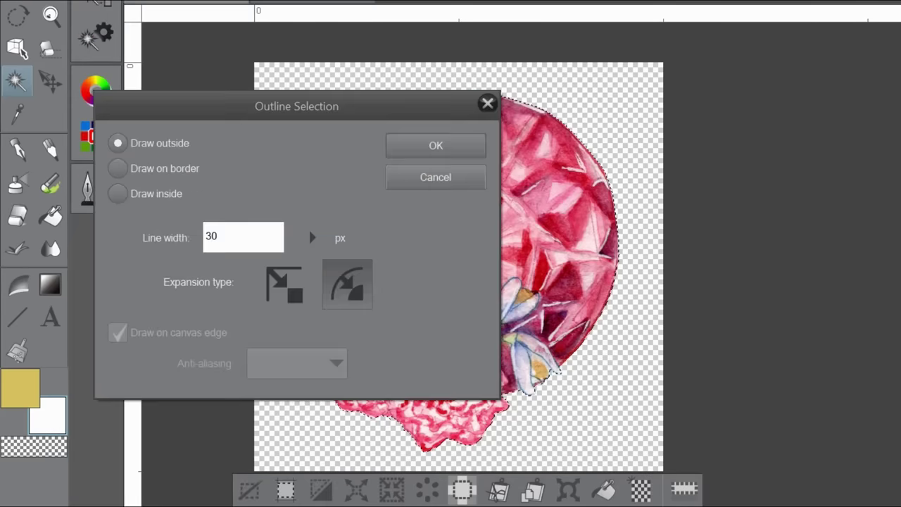
pyautogui.click(313, 237)
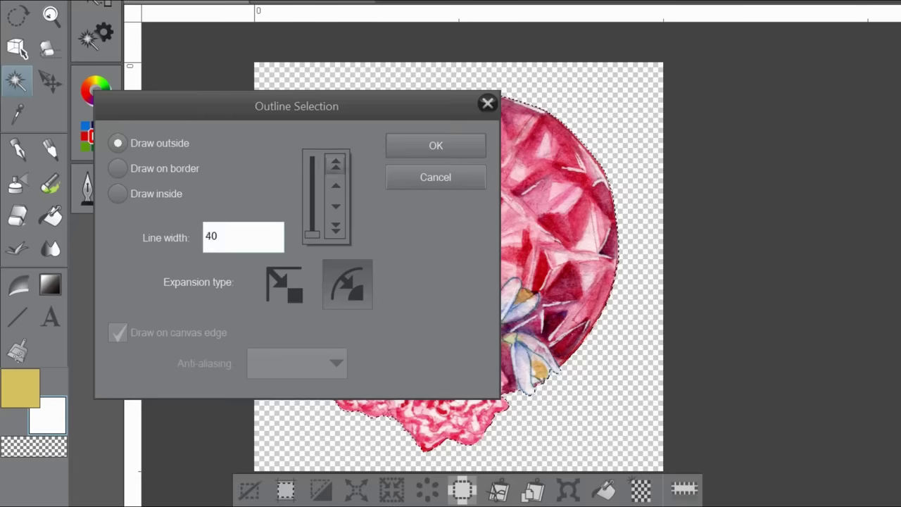
pyautogui.press('Return')
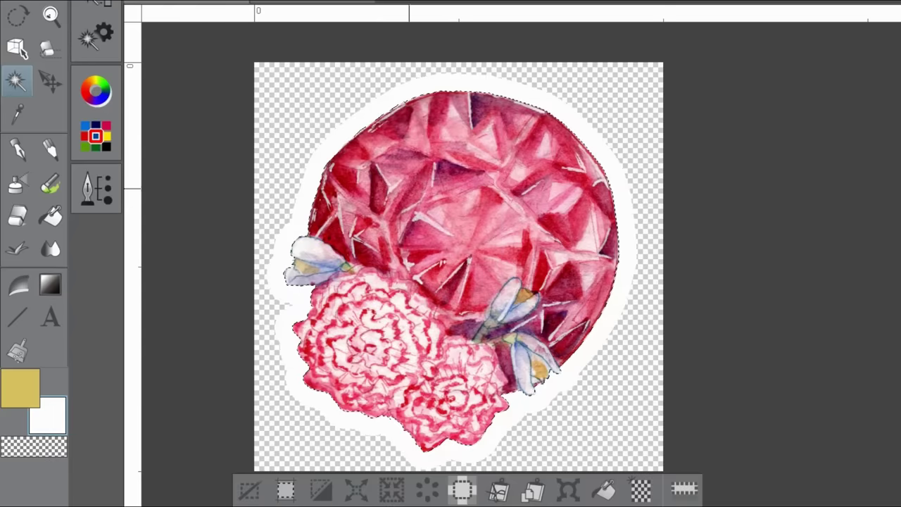
pyautogui.hotkey('ctrl', 'd')
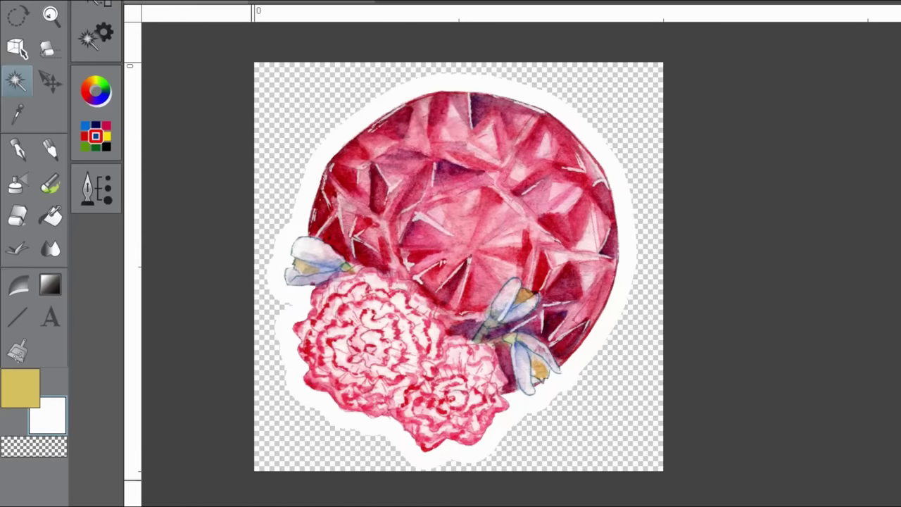
# Step: View the outlined sticker at print size
pyautogui.hotkey('ctrl', '-')
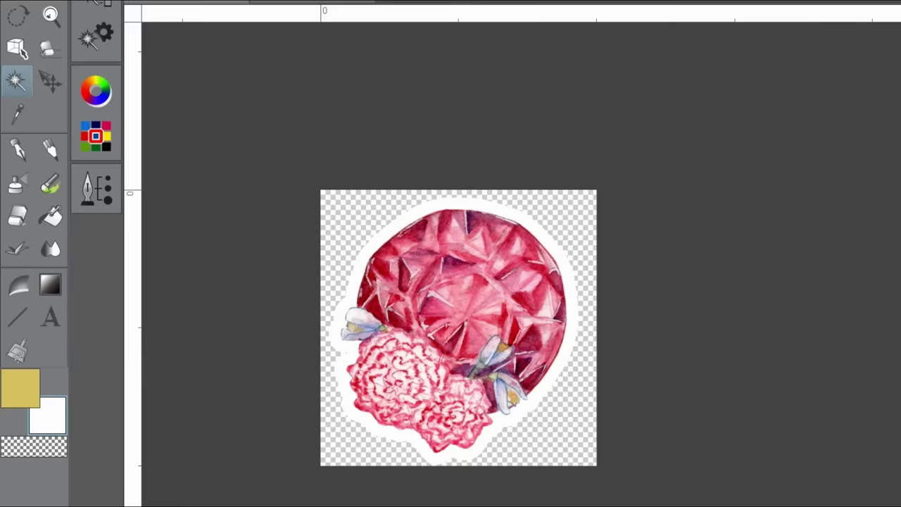
pyautogui.hotkey('alt', 'v')
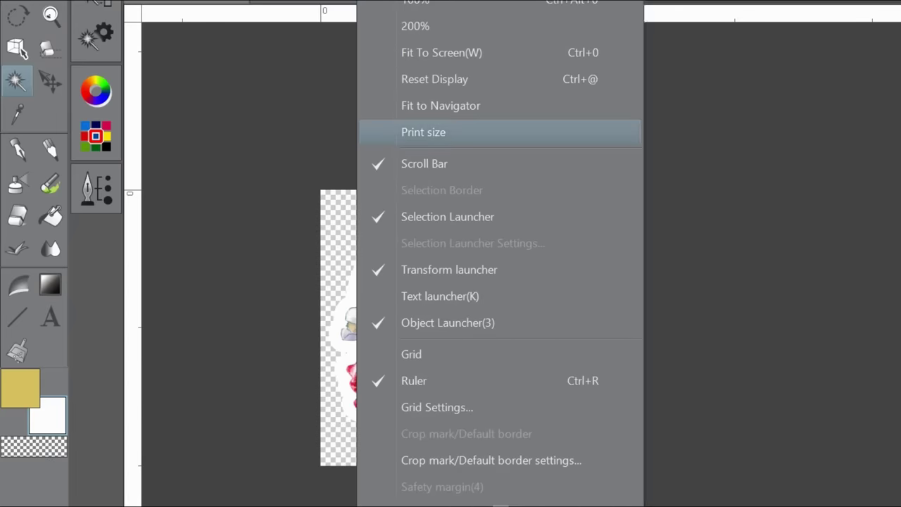
pyautogui.press('Return')
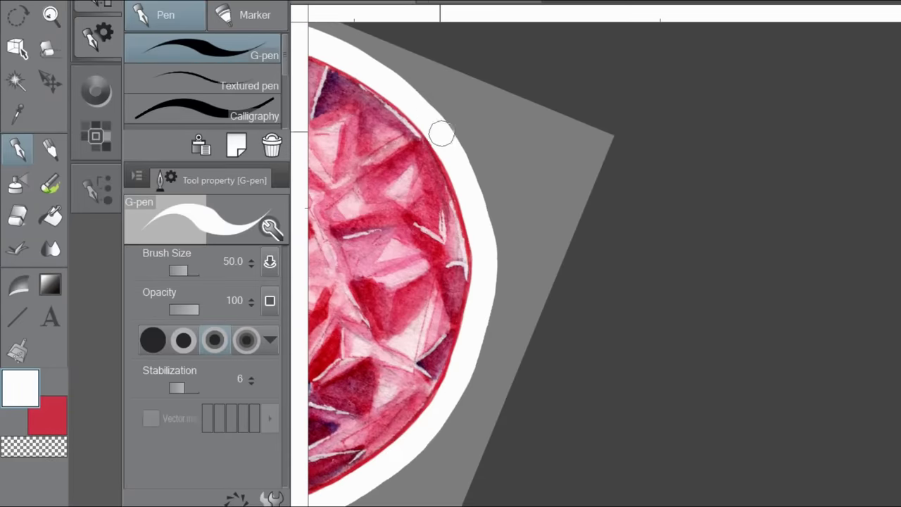
# Step: Smooth the outer edge of the white outline with the G-pen at size 50, alternating between white and transparent colour
pyautogui.press('c')
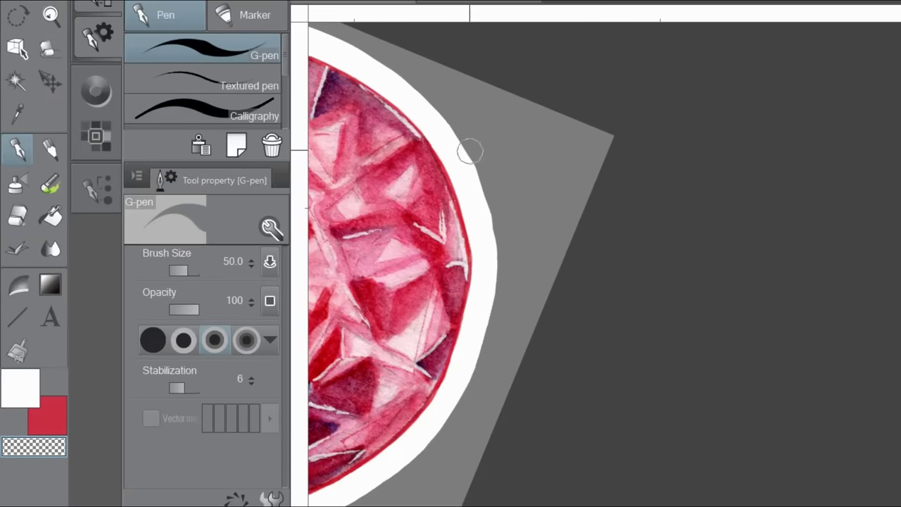
pyautogui.press('c')
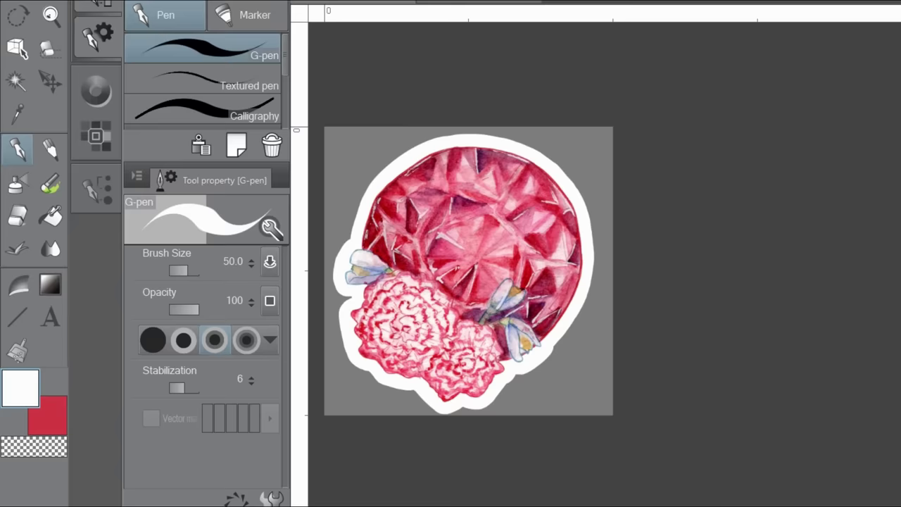
# Step: Select along the white border's outer edge, outline it in dark grey (RGB 99, 99, 99) and clear the selection
pyautogui.press('w')
pyautogui.click(534, 394)
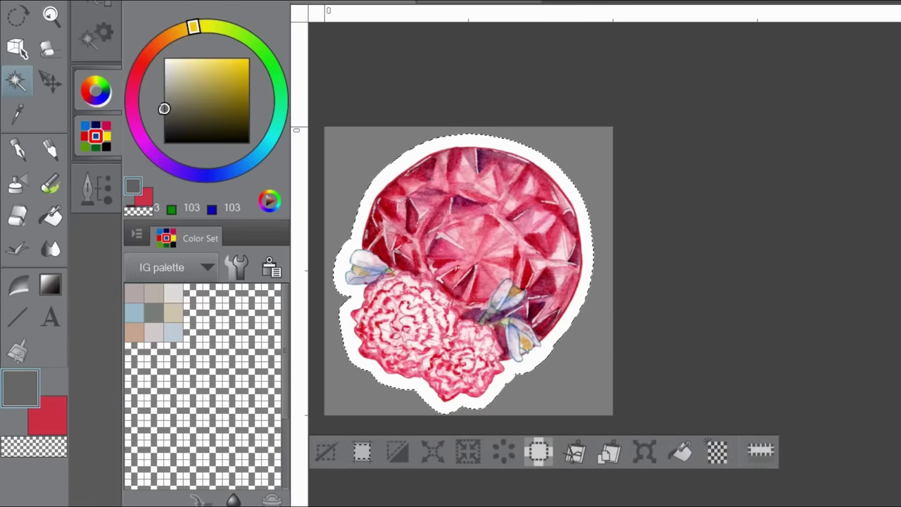
pyautogui.click(539, 451)
pyautogui.press('Return')
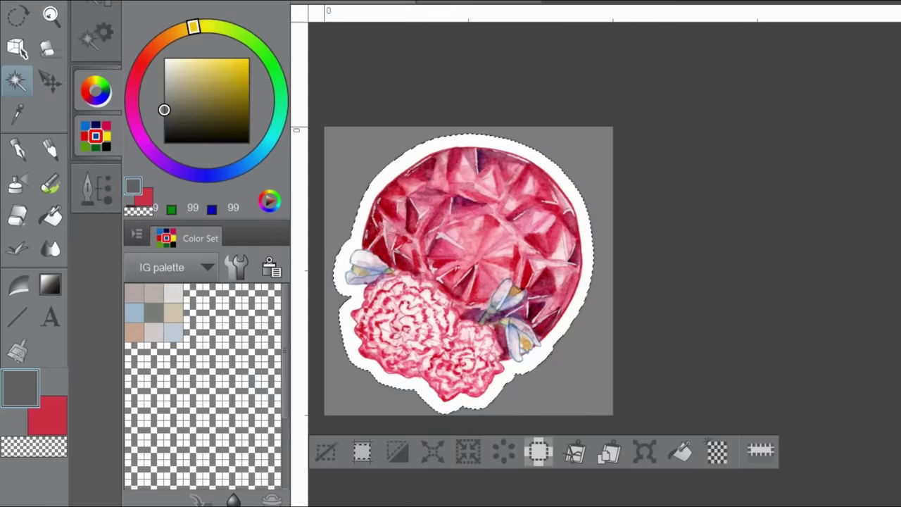
pyautogui.hotkey('ctrl', 'd')
# Step: Hide the grey background layer, Layer 4, behind the sticker
pyautogui.press('Delete')
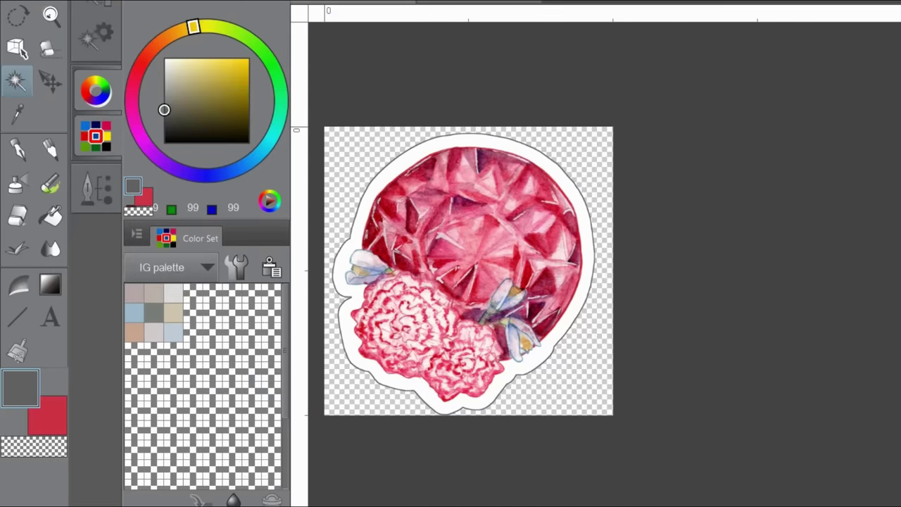
pyautogui.scroll(2, 369, 377)
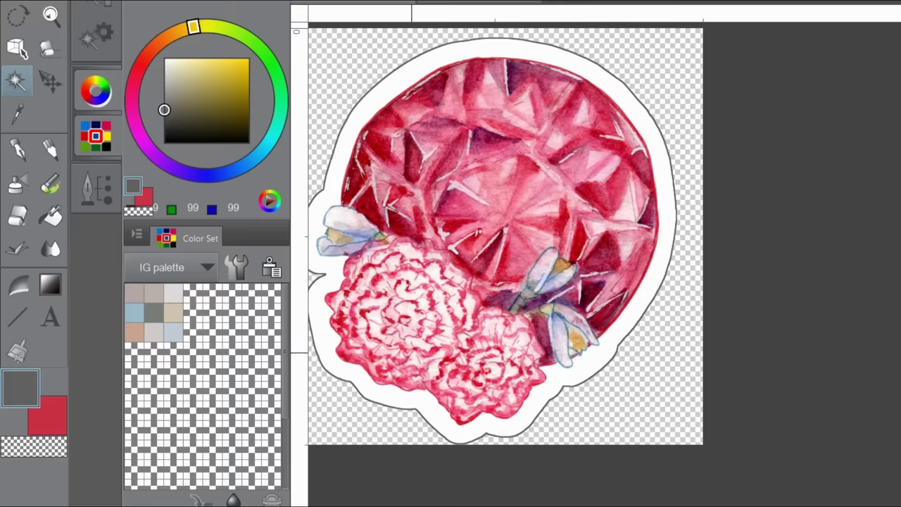
pyautogui.hotkey('ctrl', '0')
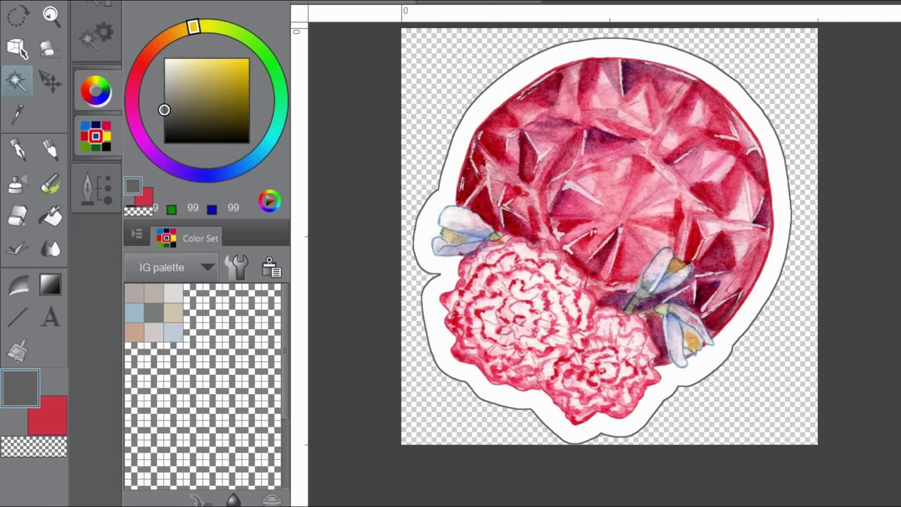
pyautogui.scroll(1, 609, 243)
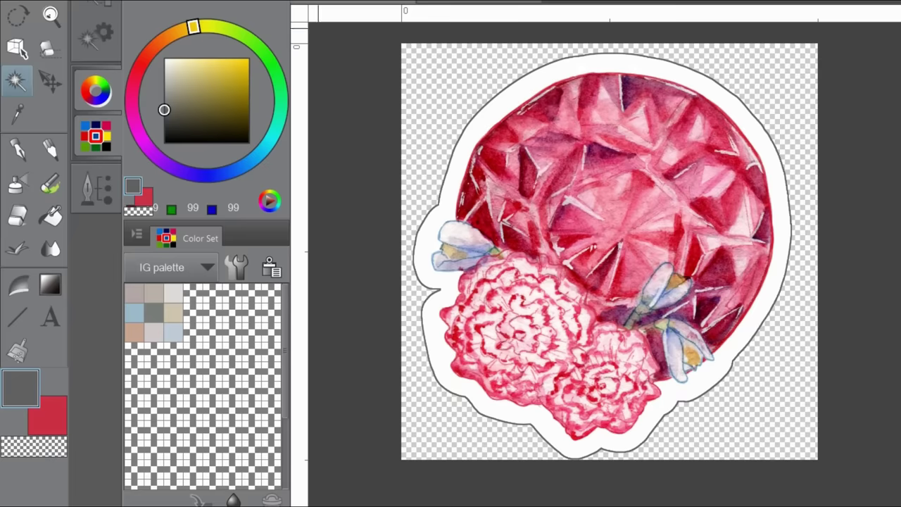
# Step: Export the sticker as a single-layer PNG named Birthstone stickers 1.png in the Birthstone stickers folder
pyautogui.hotkey('alt', 'f')
pyautogui.moveTo(211, 168)
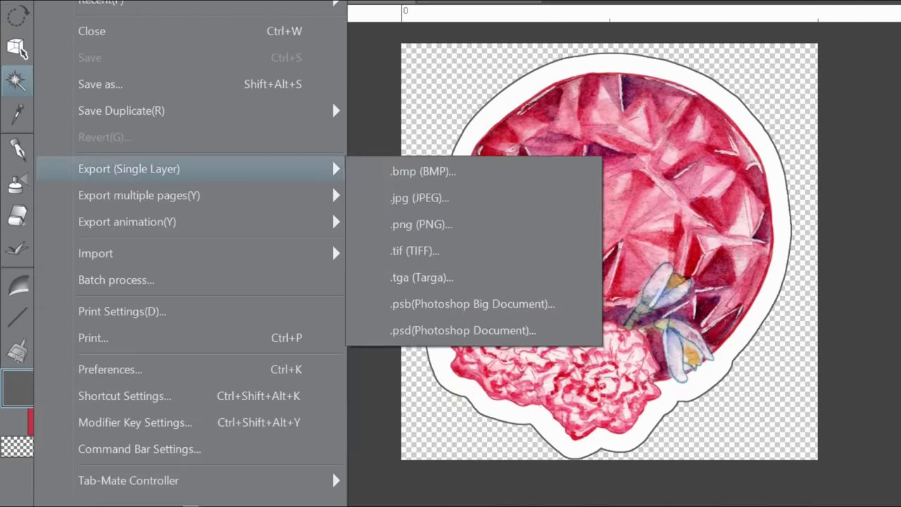
pyautogui.click(380, 235)
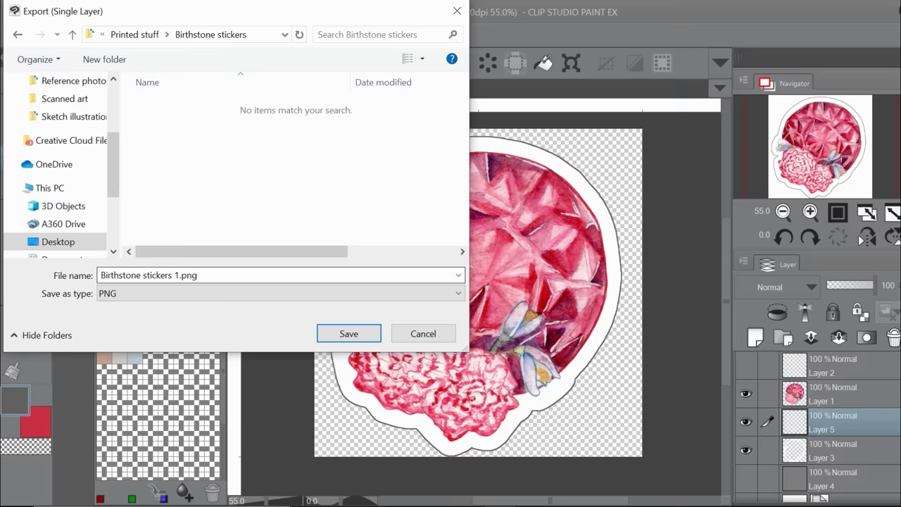
pyautogui.press('Return')
pyautogui.press('Return')
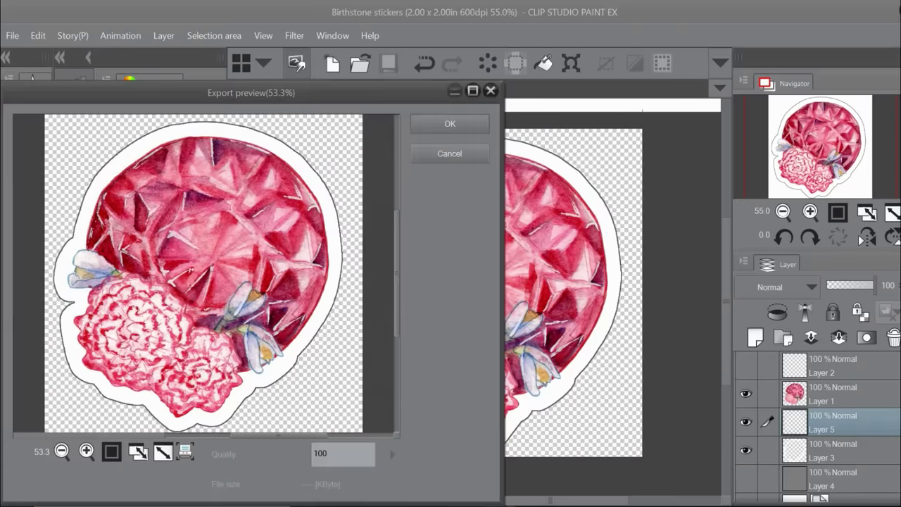
pyautogui.press('Return')
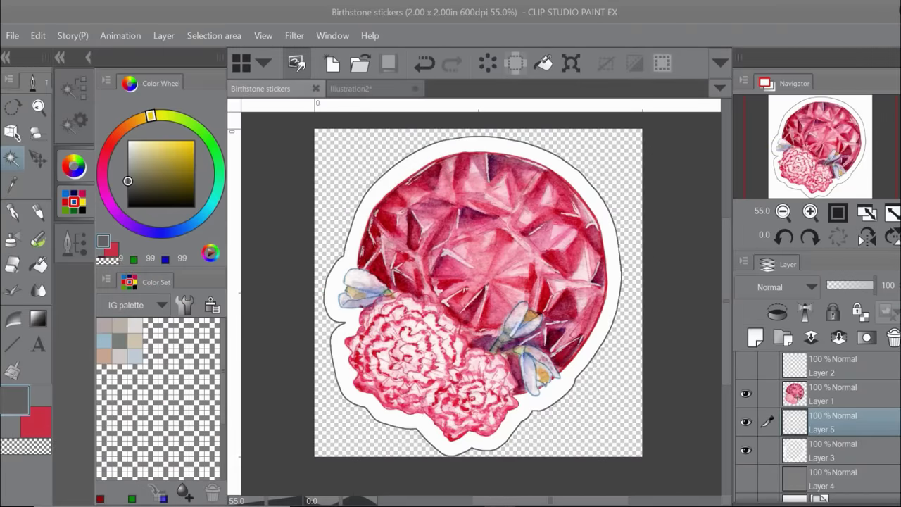